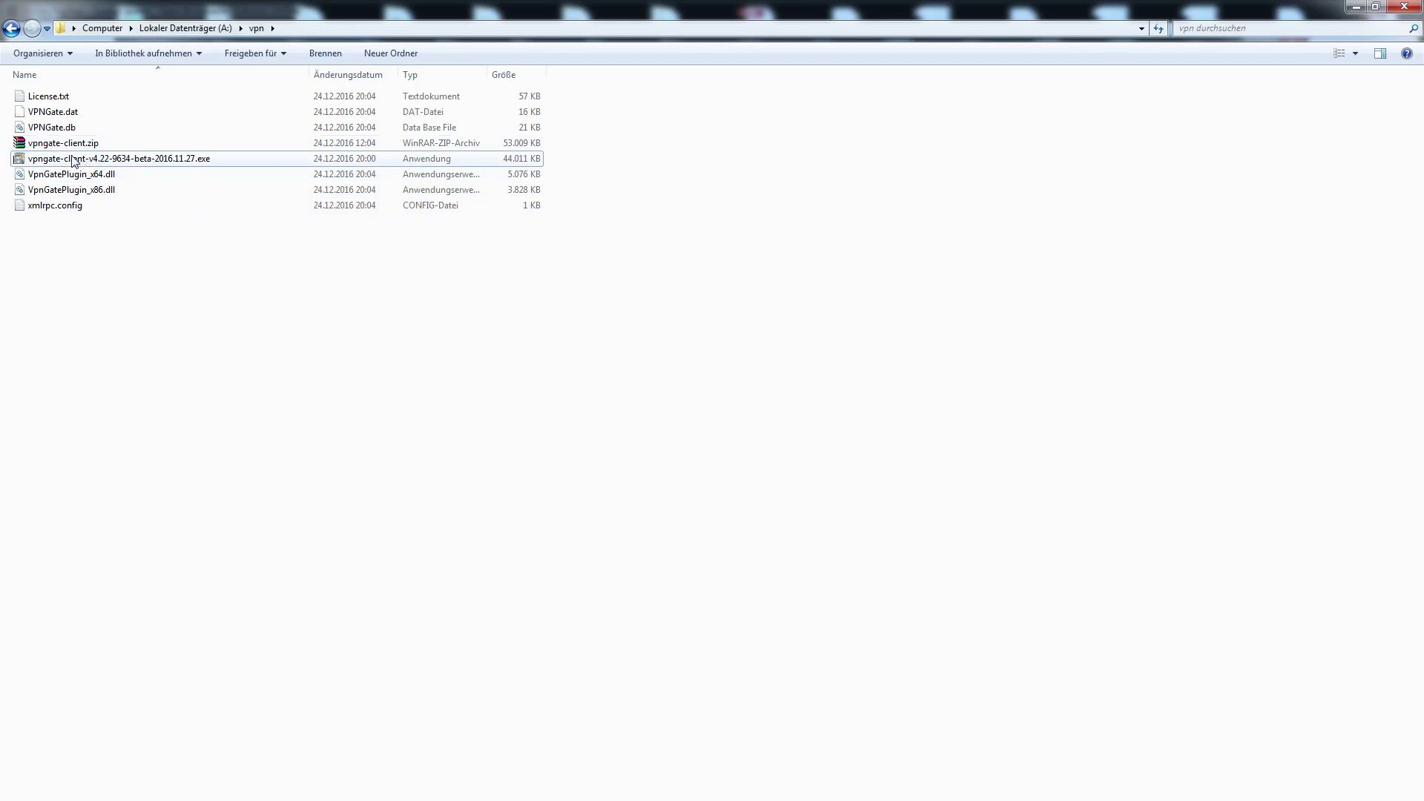
Step: Extract vpngate-client.zip into the vpn folder, overwriting existing files, and select the SoftEther installer
right_click(39, 147)
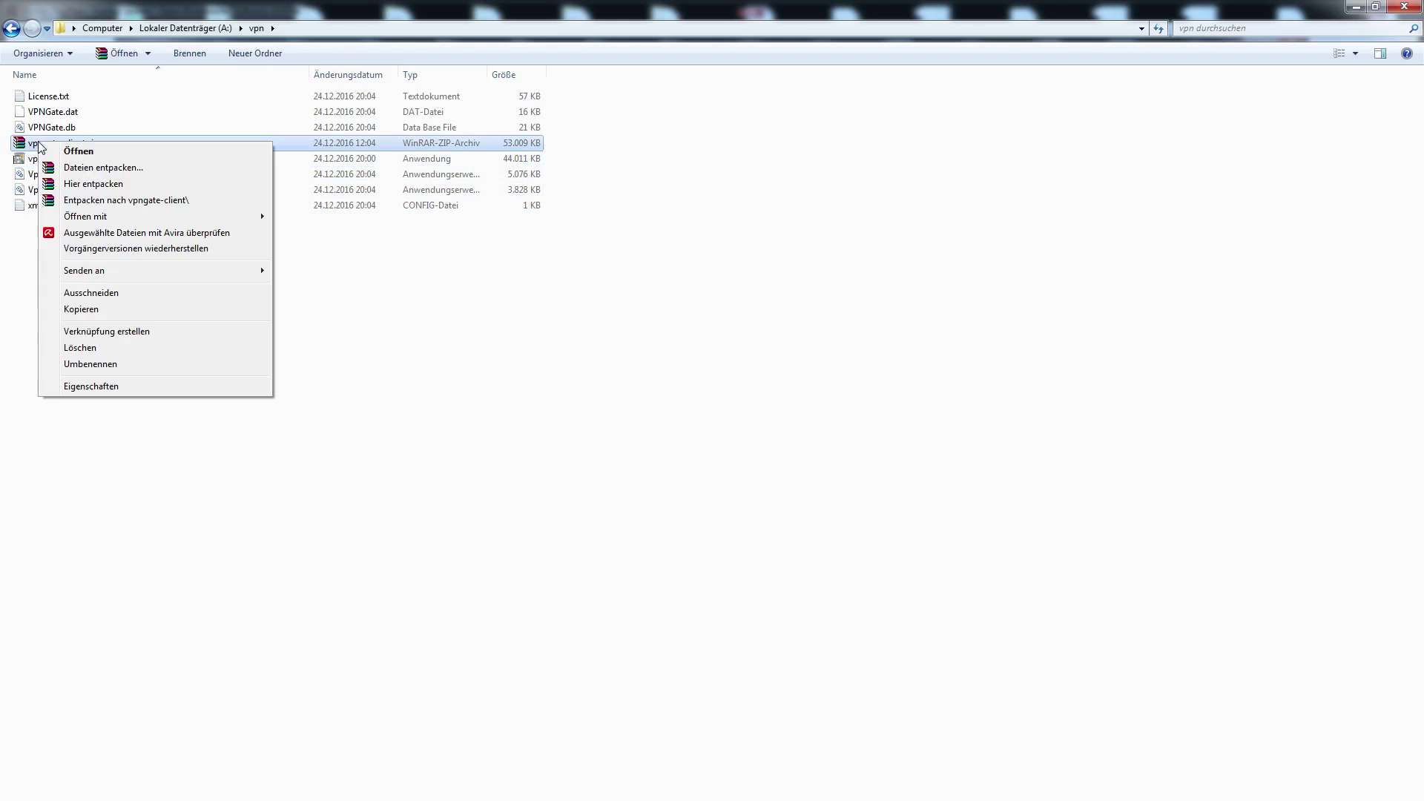
click(114, 185)
click(676, 512)
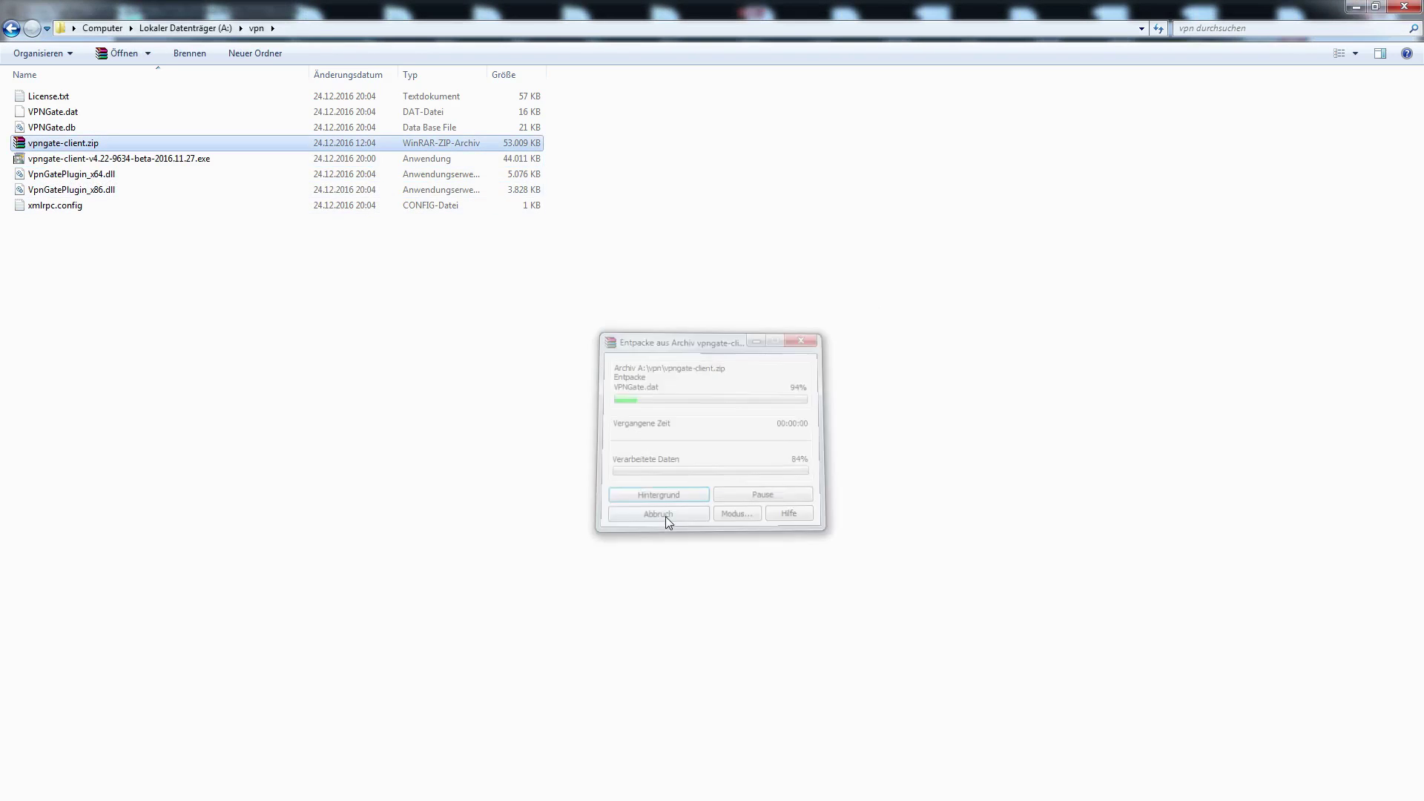
click(105, 262)
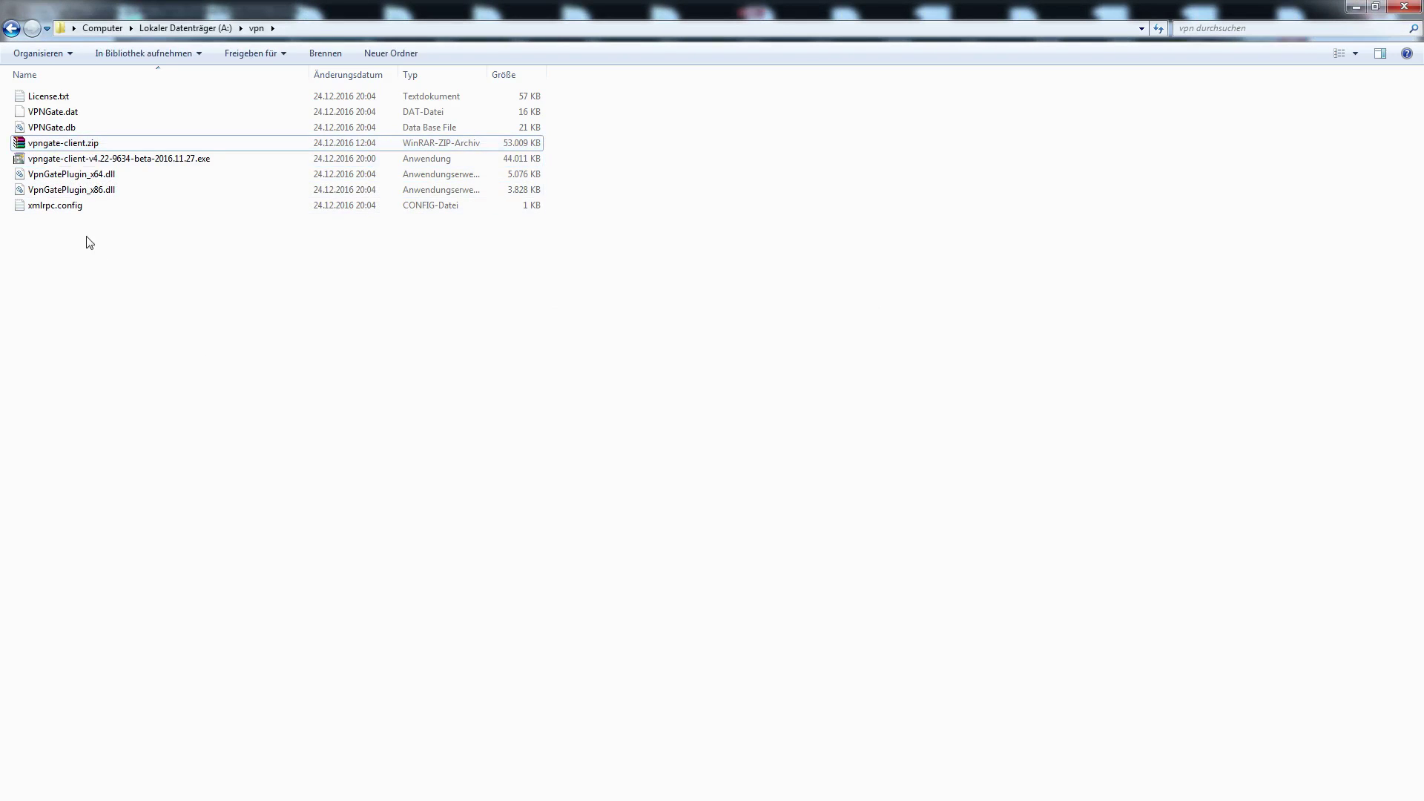
Step: Install SoftEther VPN Client into C:\Program Files\SoftEther VPN Client with the default wizard settings
double_click(55, 166)
click(746, 447)
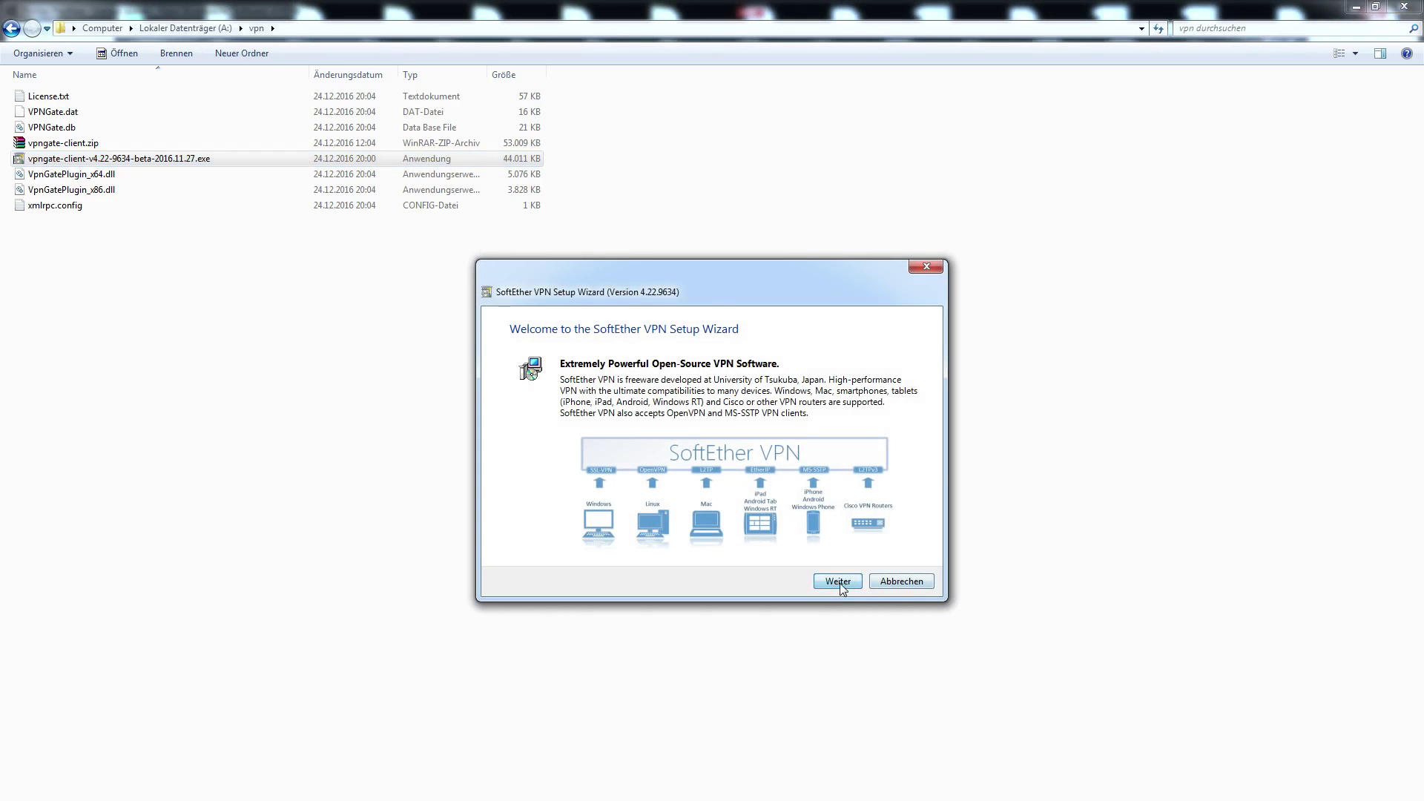
click(840, 583)
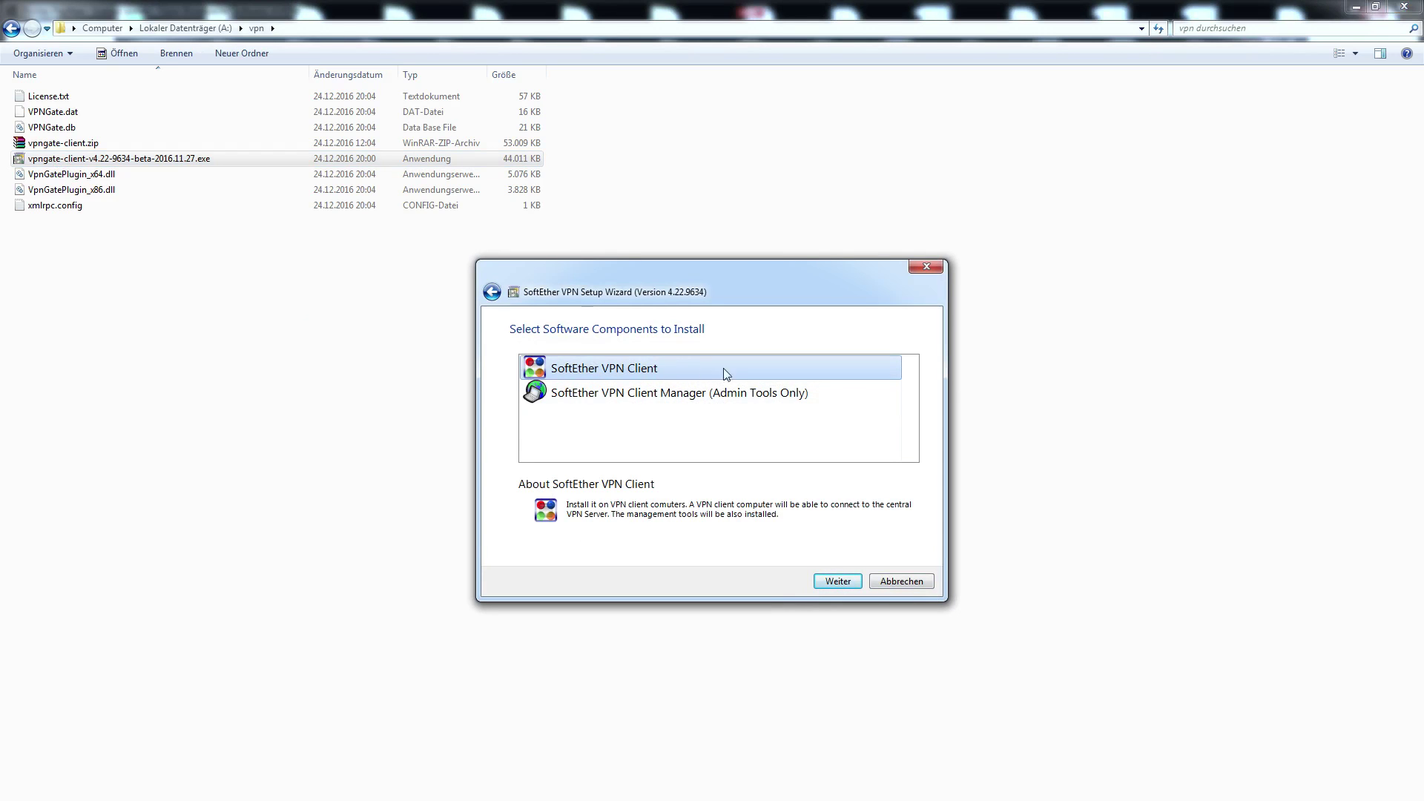
click(839, 583)
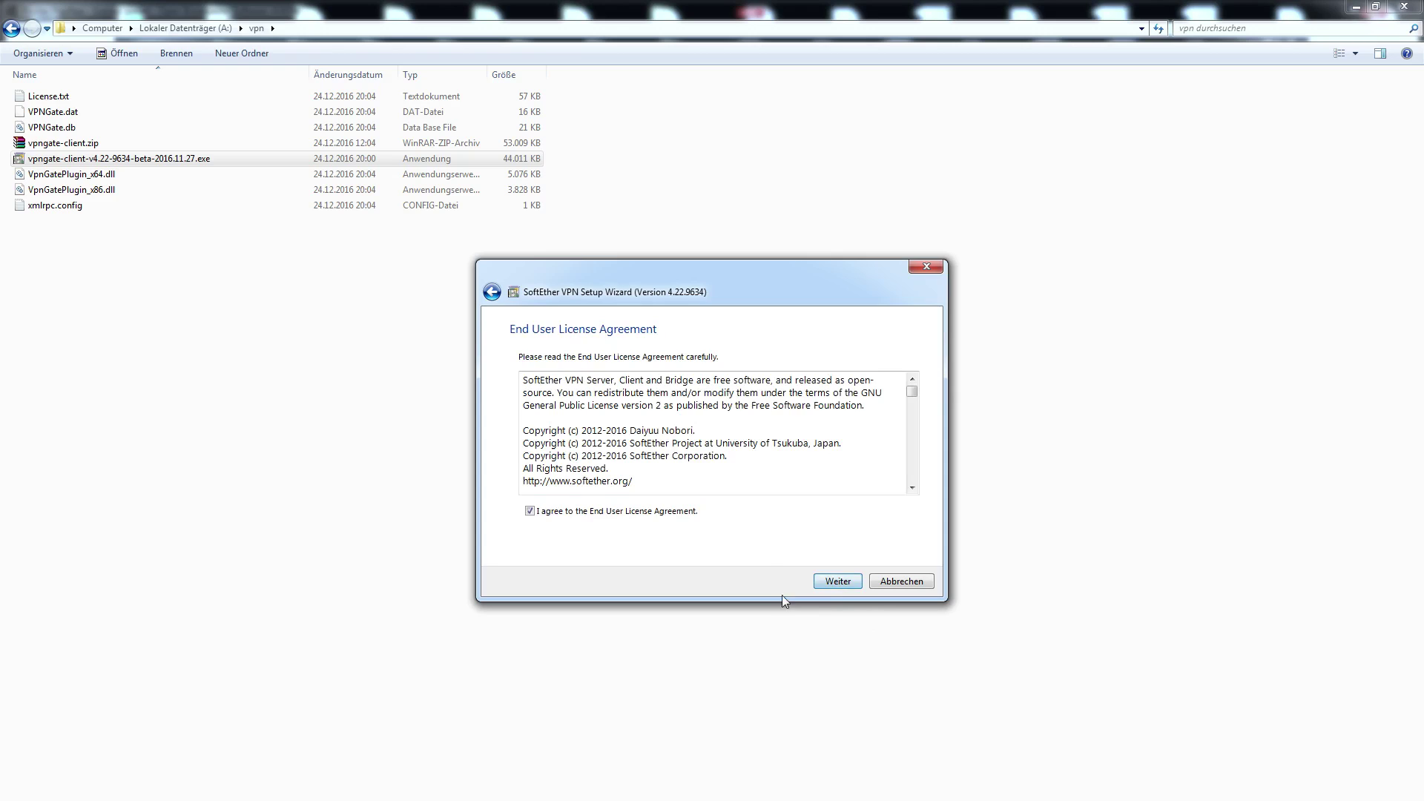
click(838, 584)
click(848, 586)
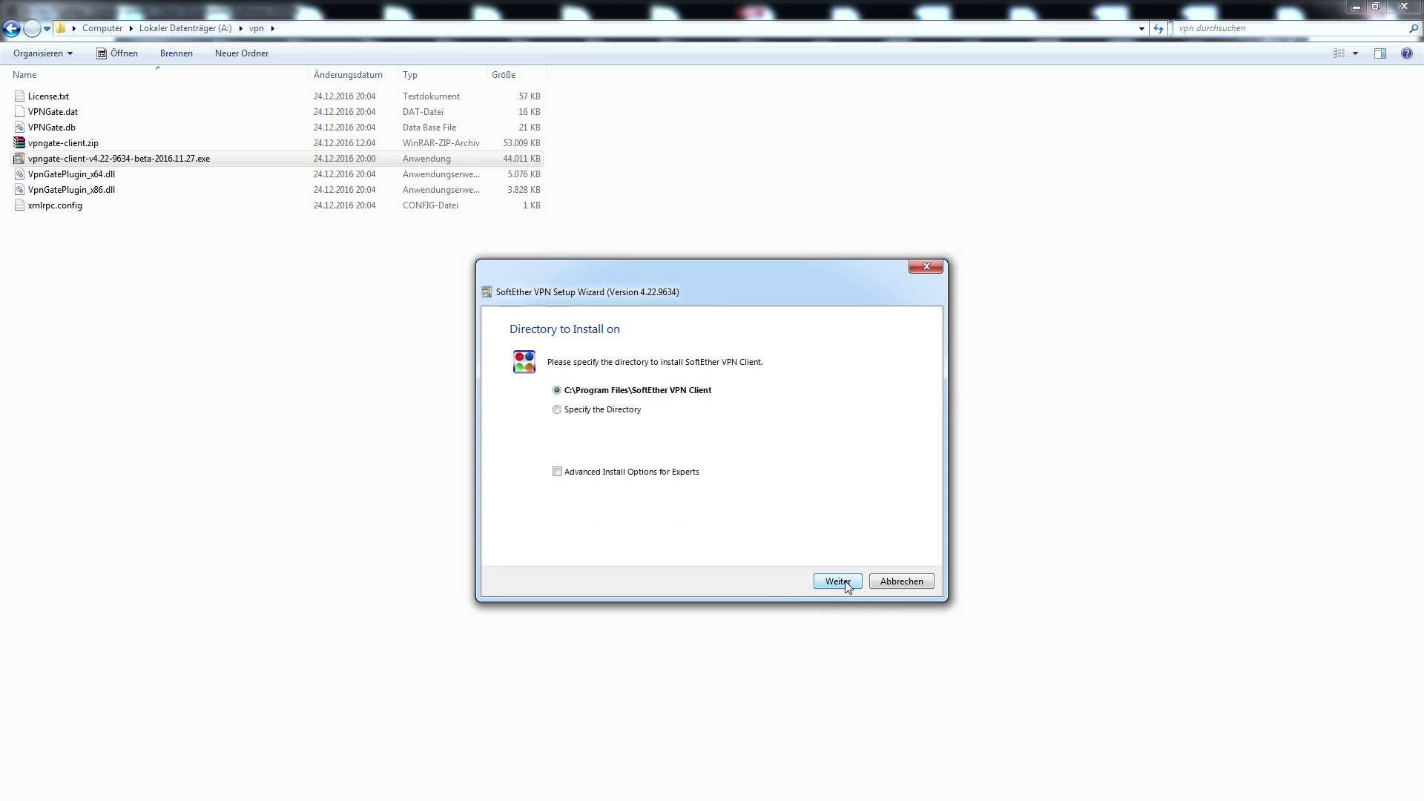
click(840, 584)
click(840, 584)
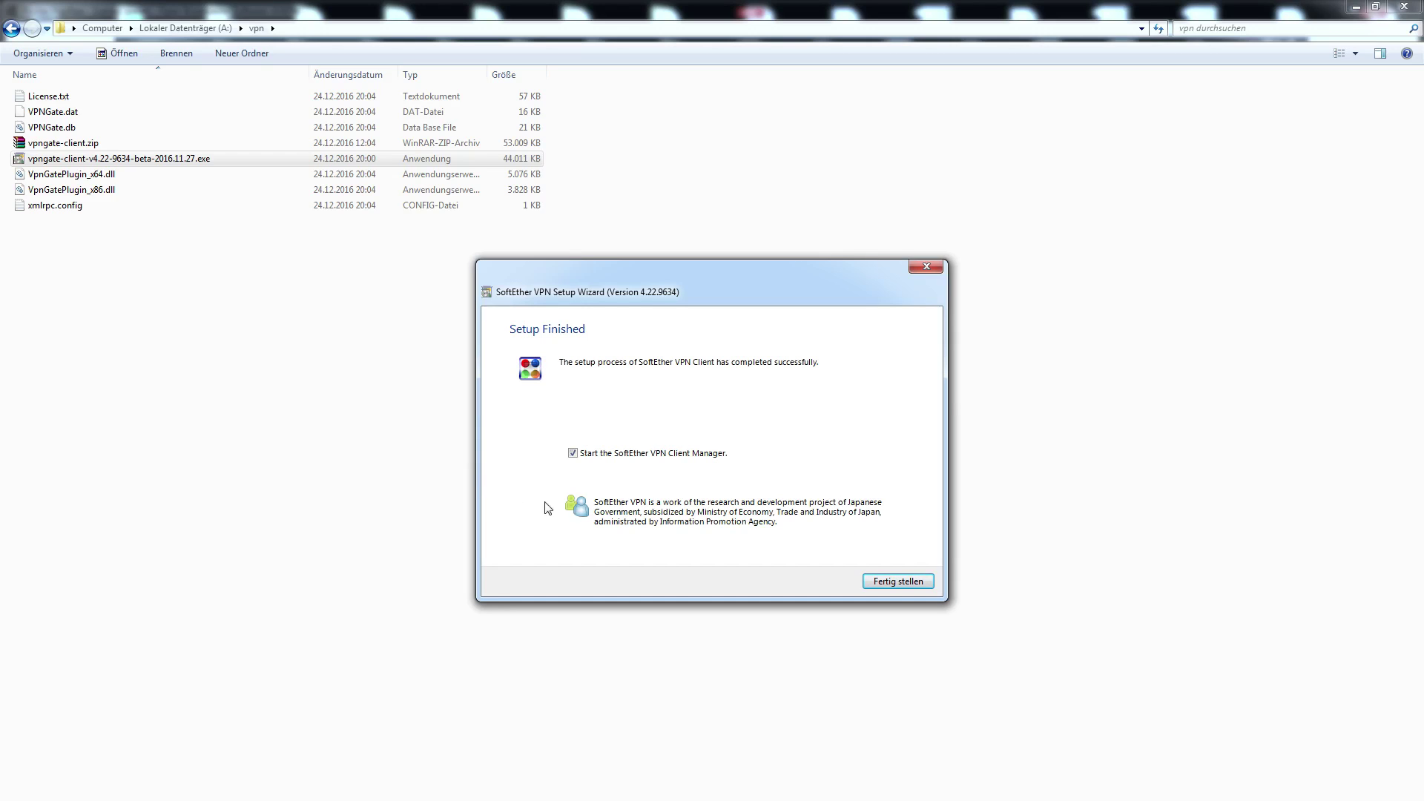
Step: Finish setup and enable the 'VPN Client Adapter - VPN' virtual network adapter
click(891, 583)
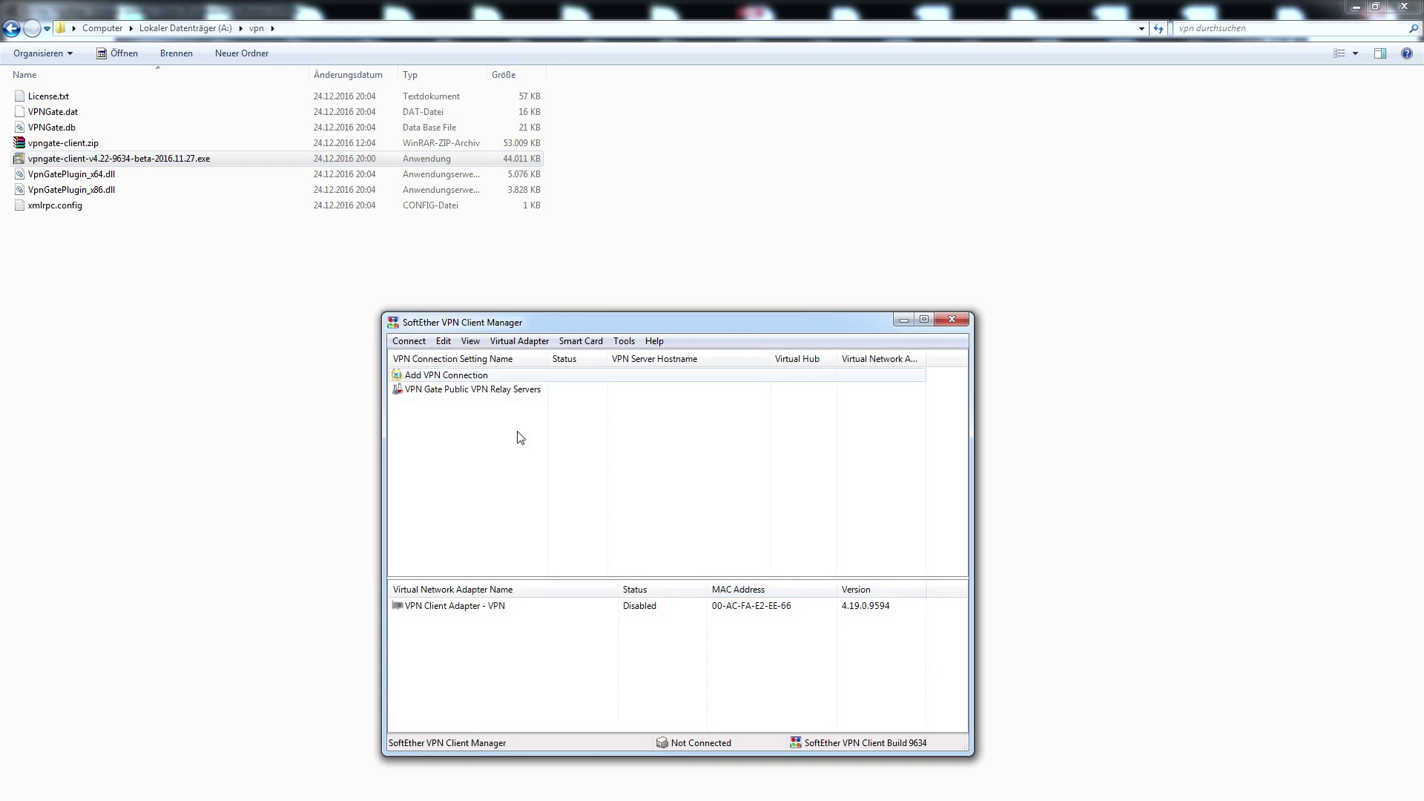
right_click(451, 611)
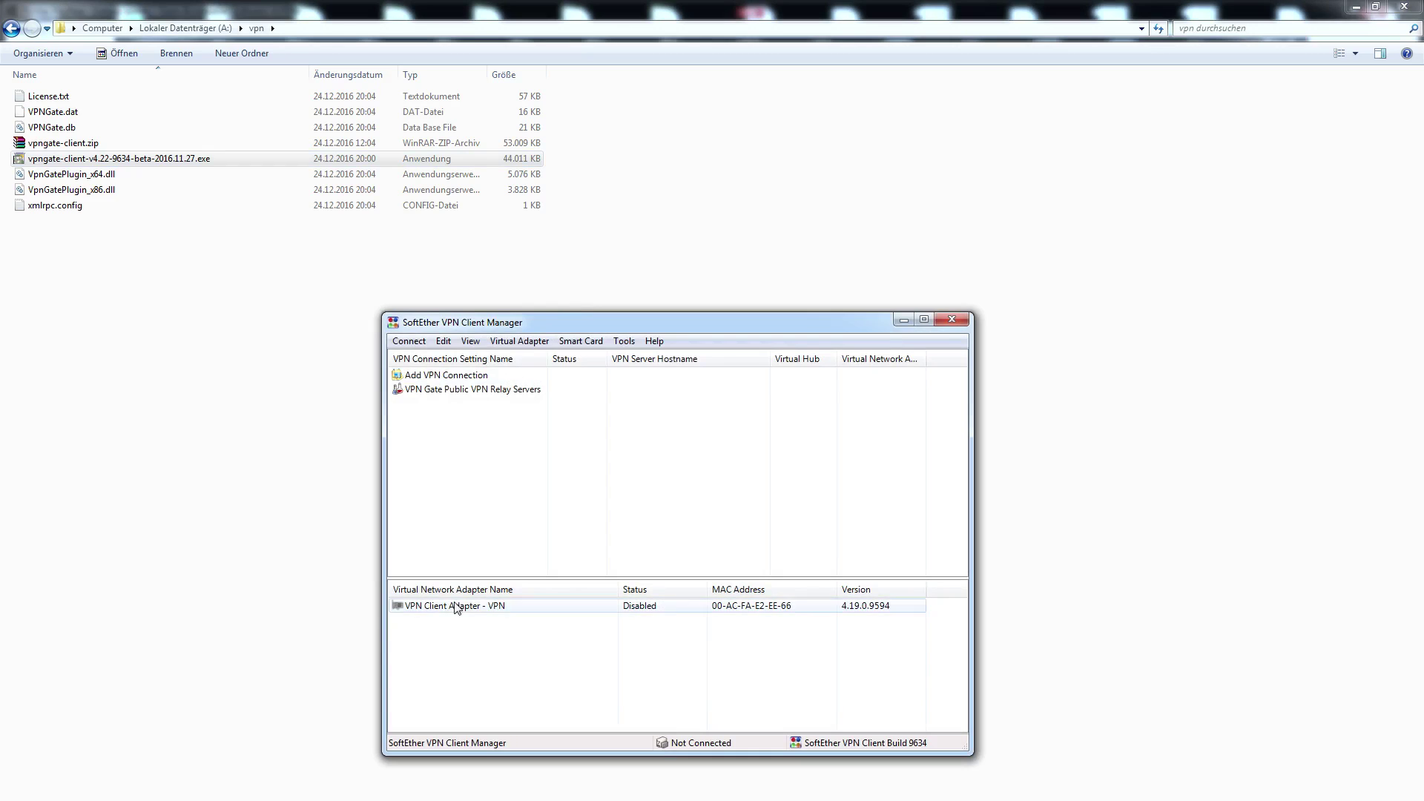
click(414, 639)
right_click(483, 611)
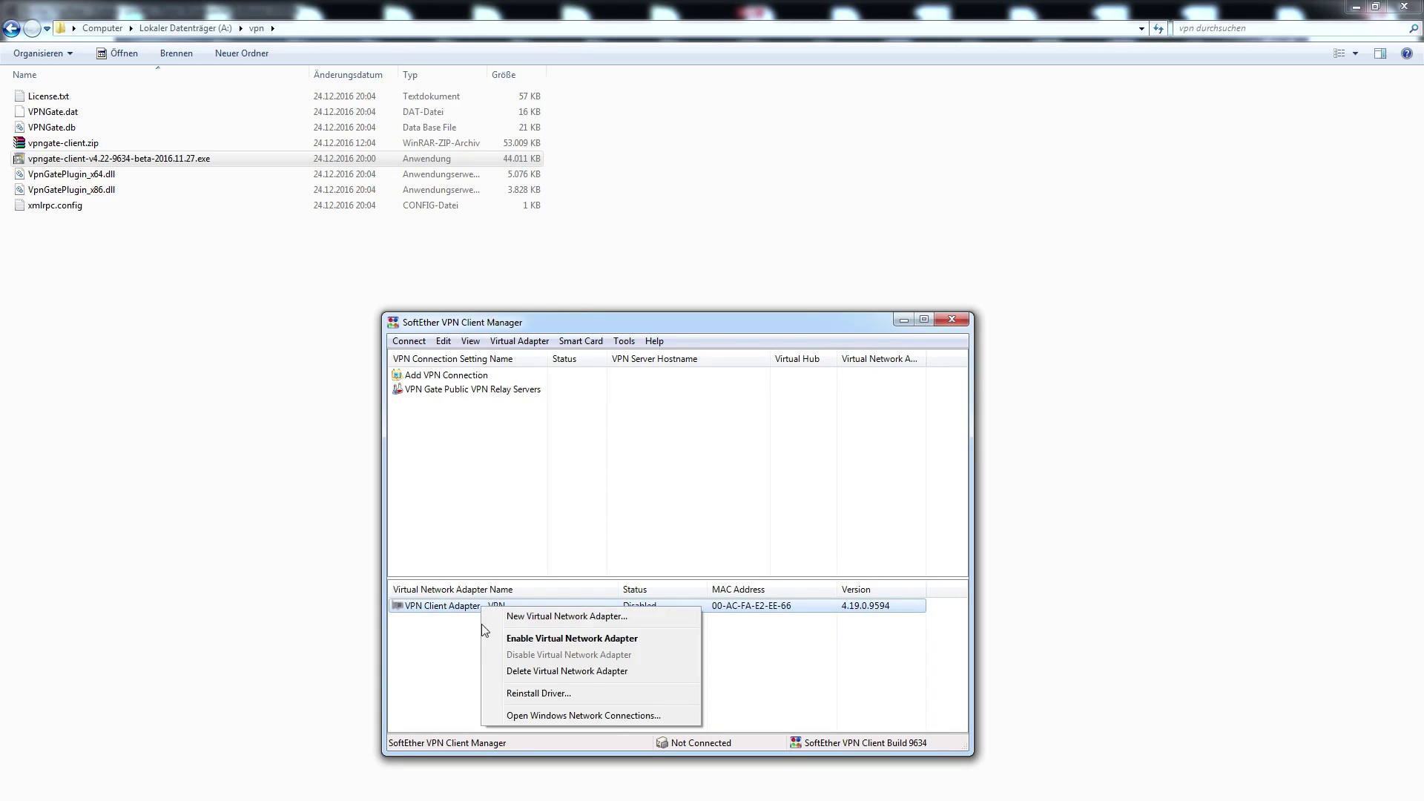
click(500, 639)
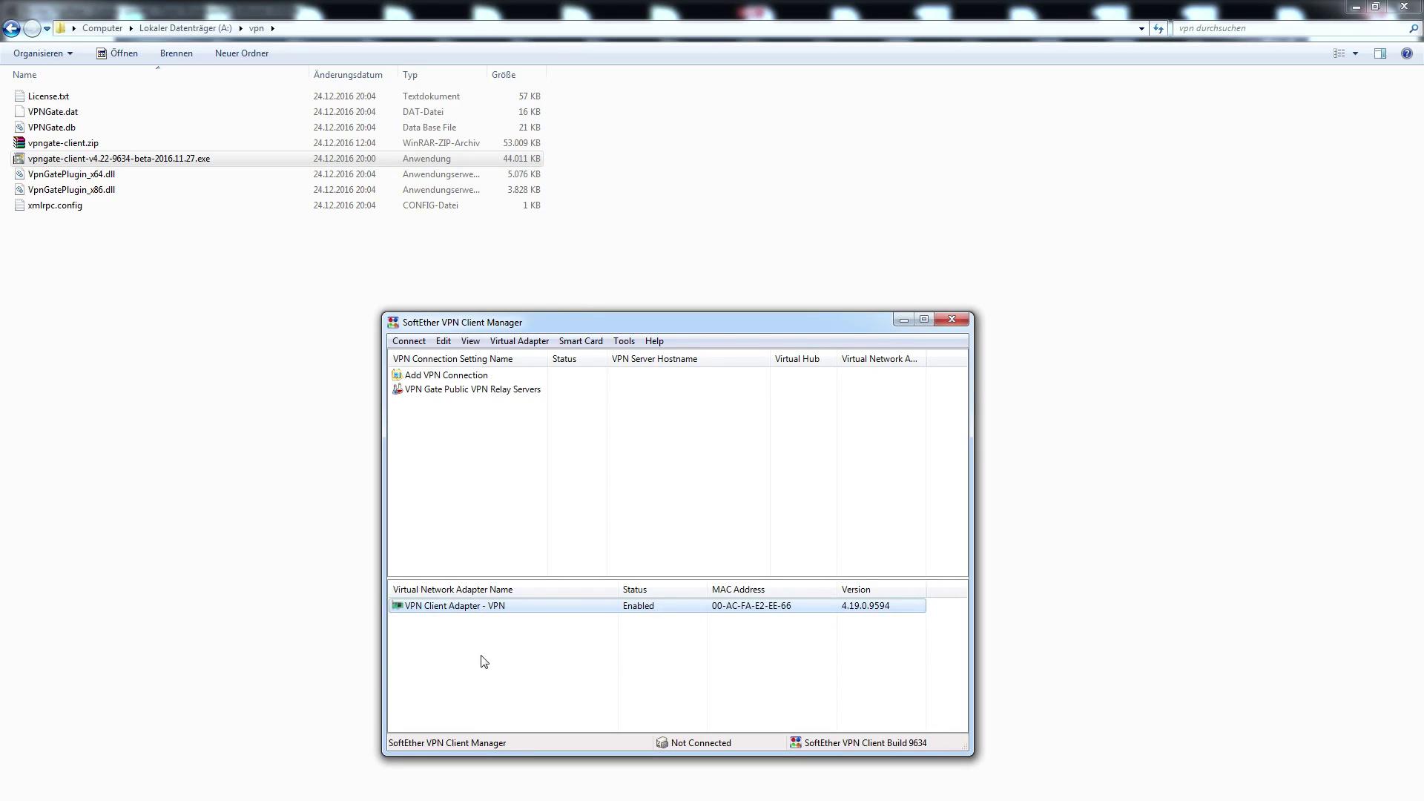
Step: Open the VPN Gate relay server list and connect to Russian server vpn184792001
double_click(409, 393)
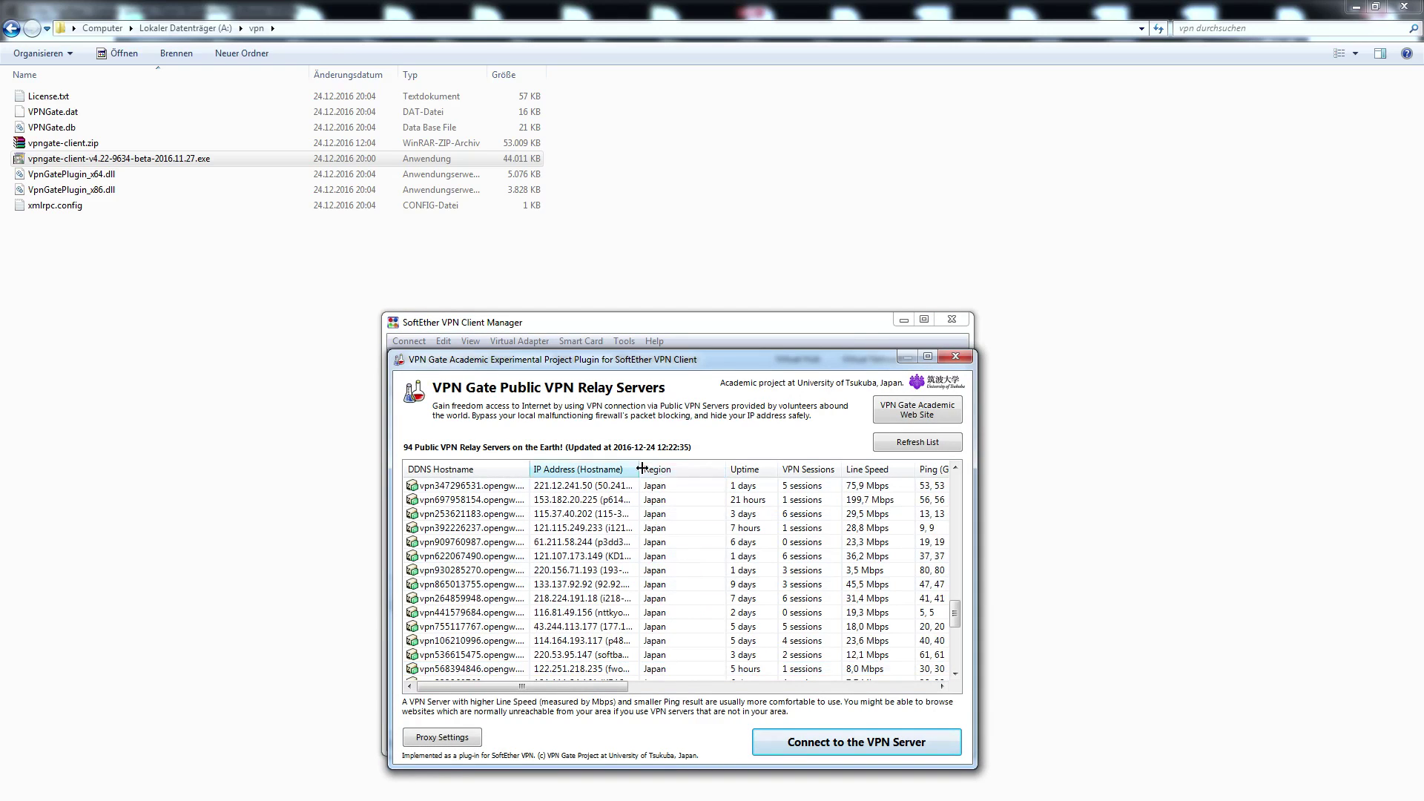
scroll(675, 573, down, 2)
scroll(679, 572, down, 3)
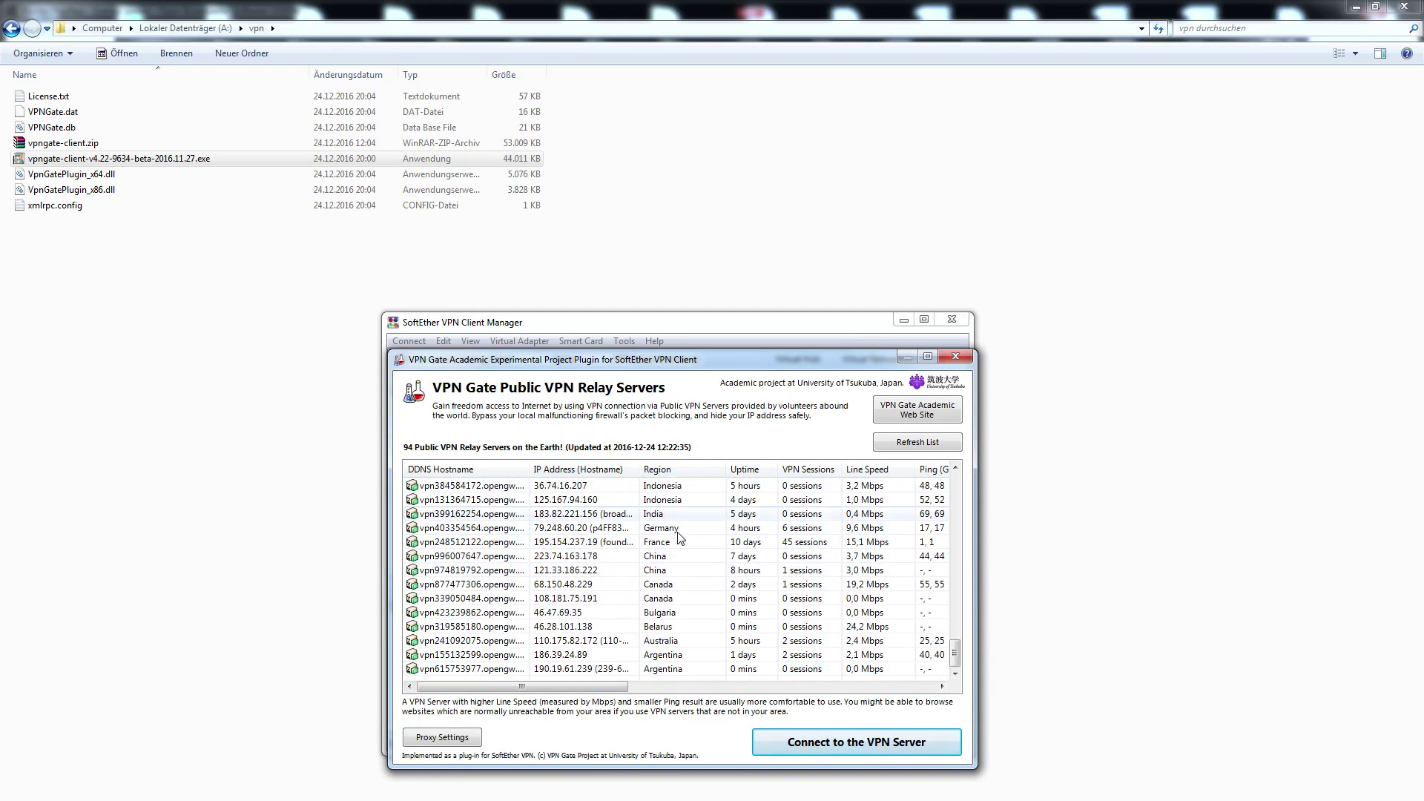
scroll(679, 573, up, 2)
scroll(679, 573, up, 2)
scroll(678, 574, up, 2)
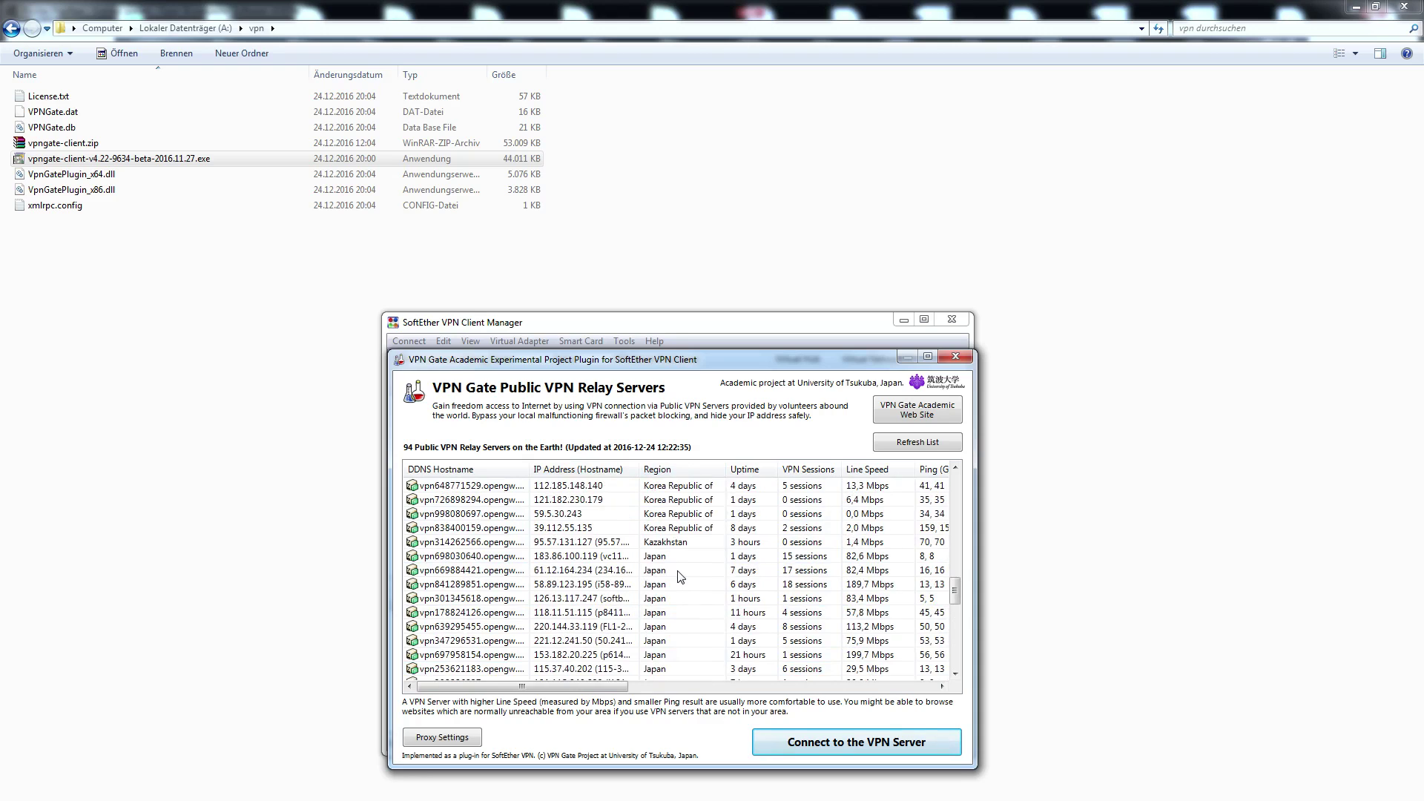
scroll(680, 576, up, 2)
scroll(679, 581, up, 2)
scroll(684, 583, up, 3)
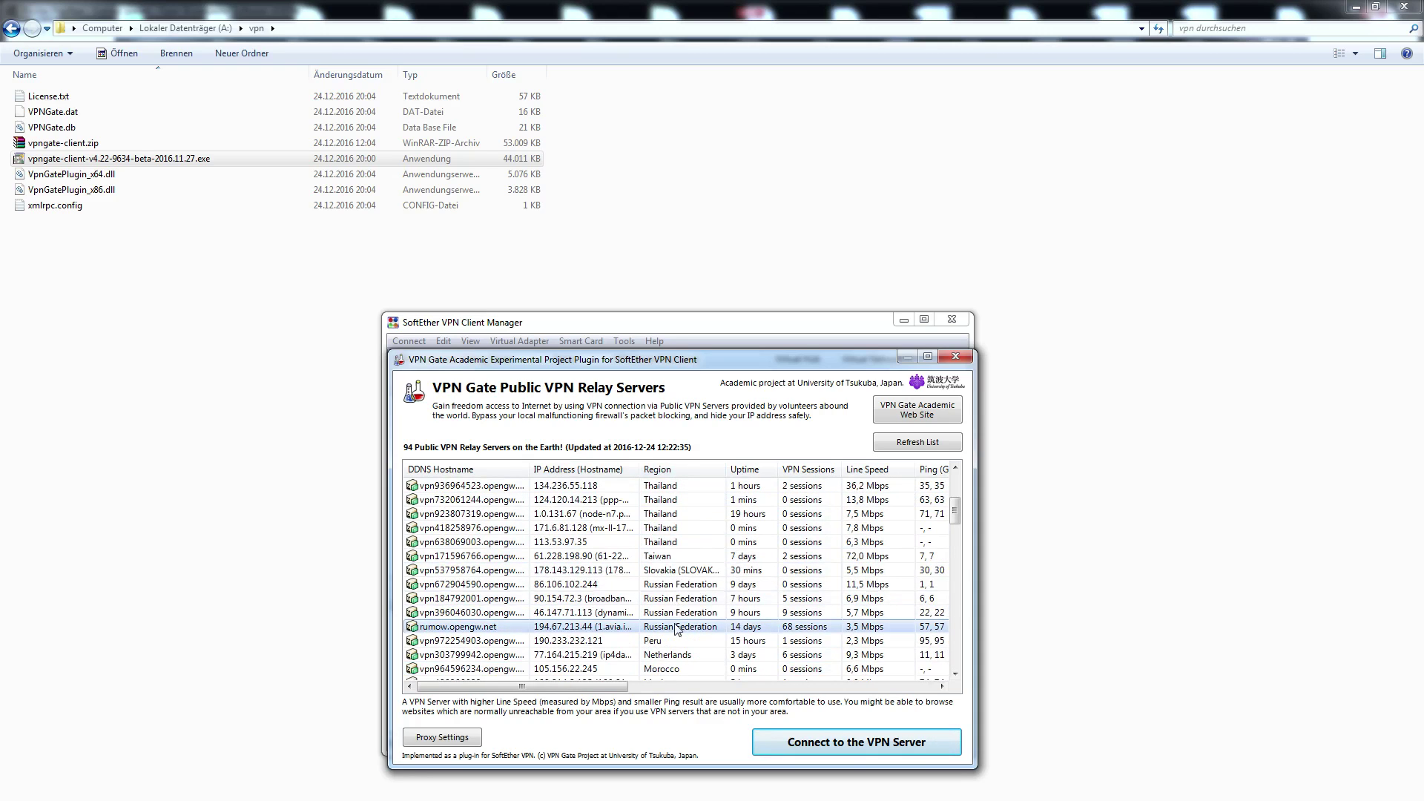
click(797, 614)
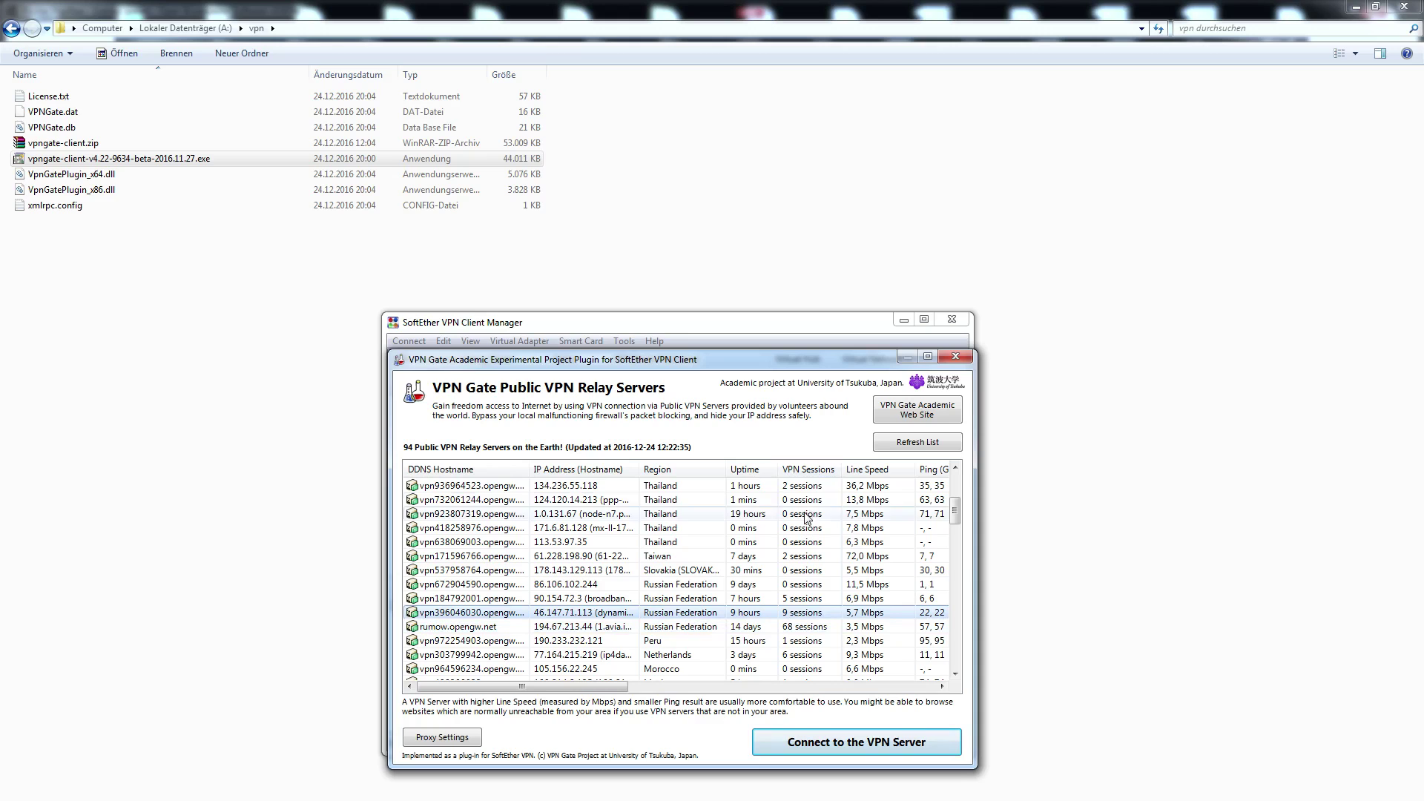
click(803, 599)
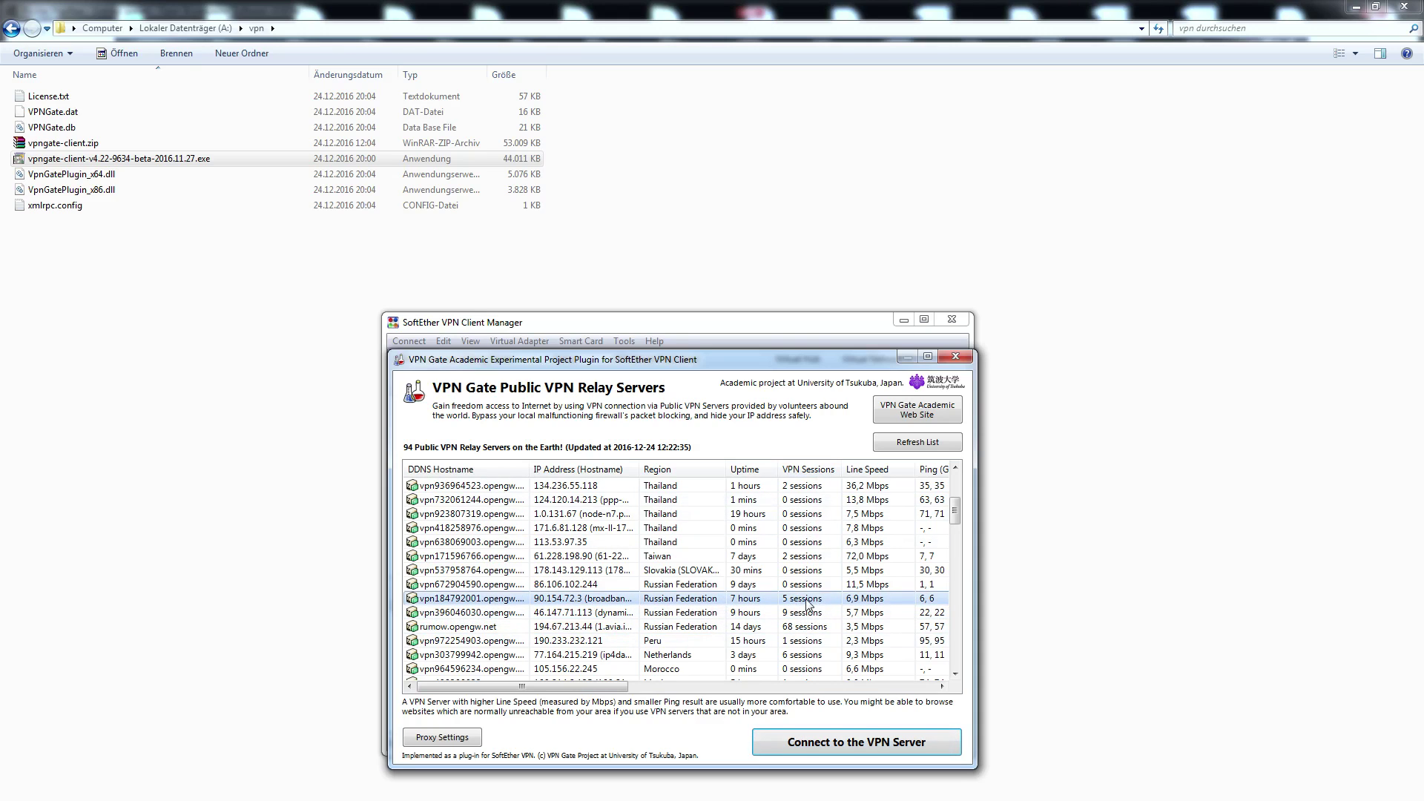
double_click(802, 601)
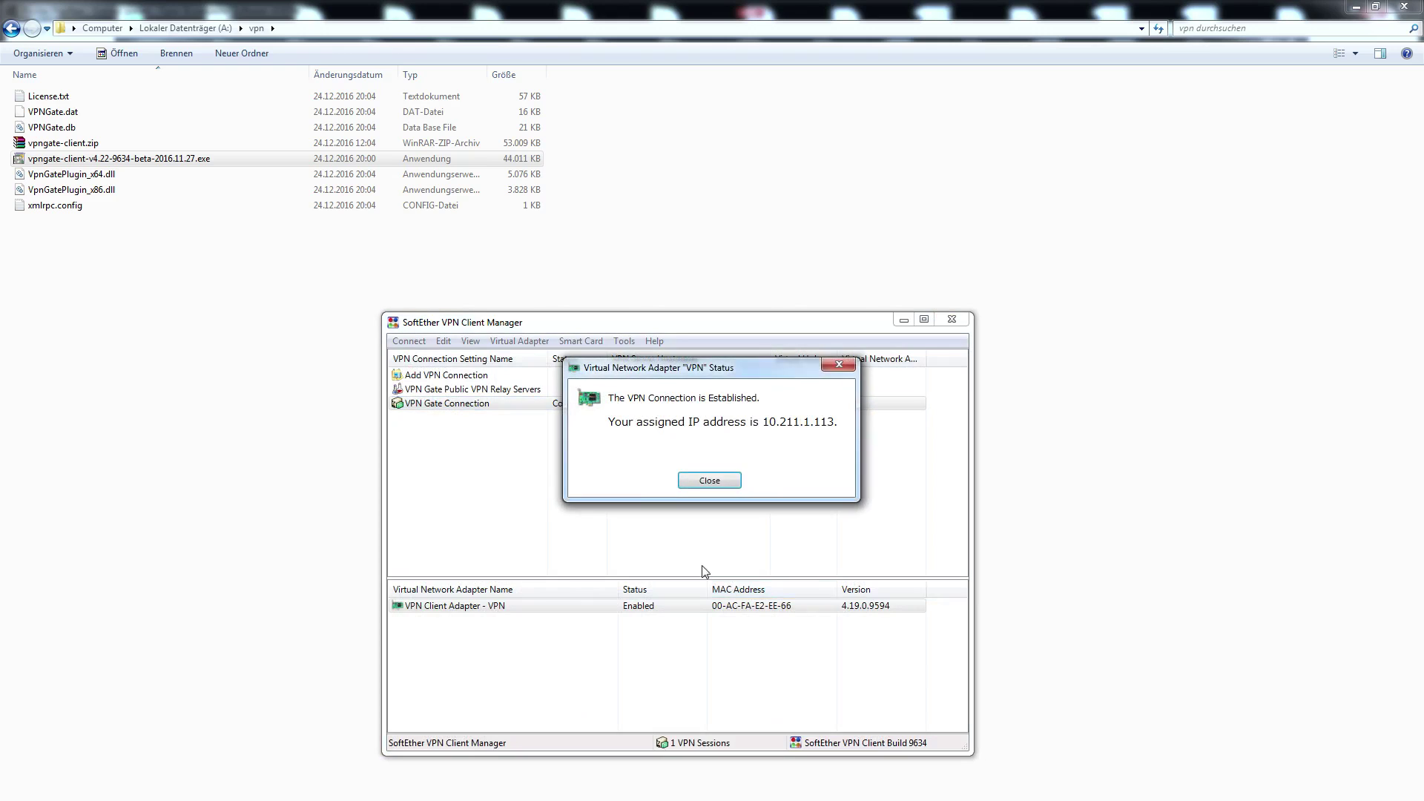
Step: Dismiss the connection-established message, reposition the Manager window, and bring up the Start menu
key(Return)
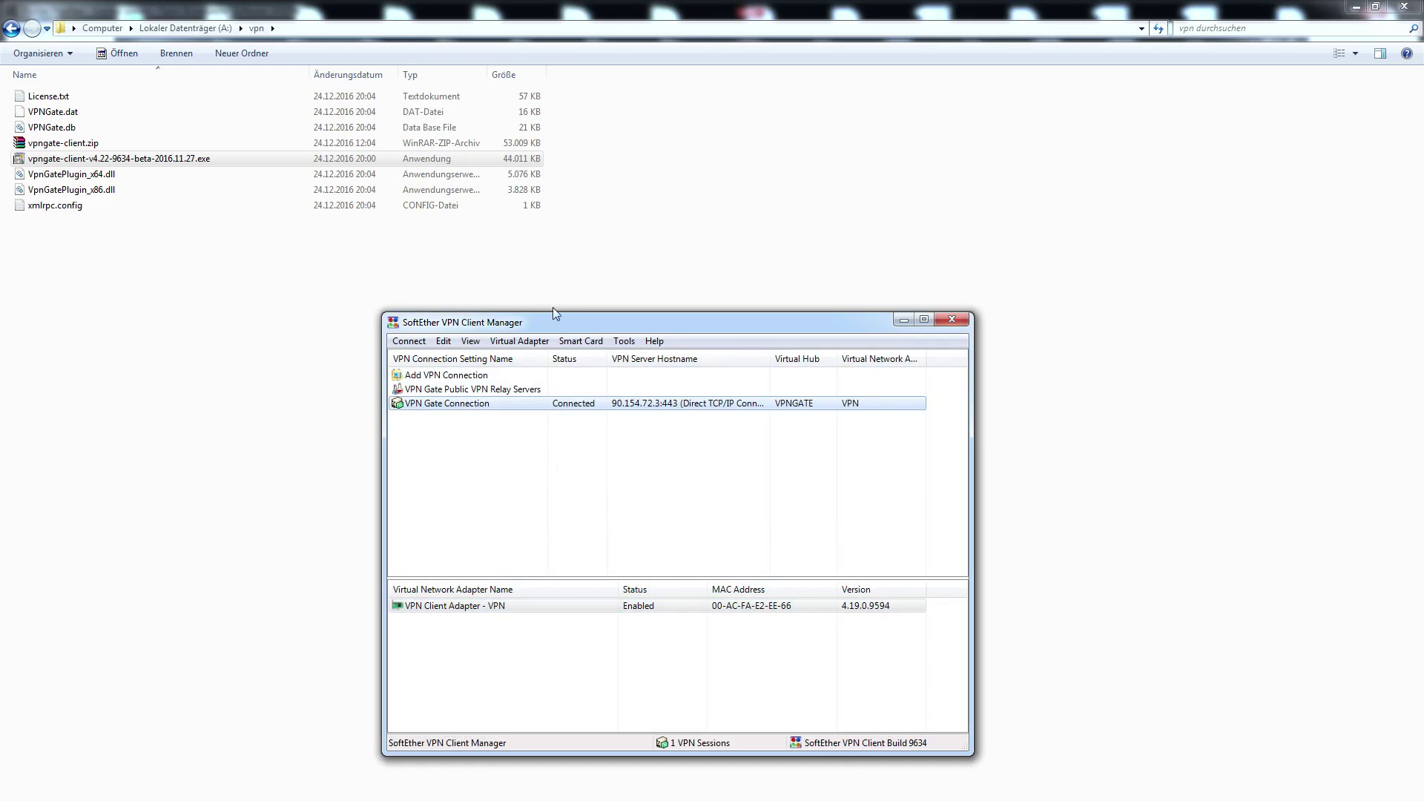
mouse_move(550, 322)
mouse_down()
mouse_move(420, 297)
mouse_move(480, 236)
mouse_up()
click(212, 413)
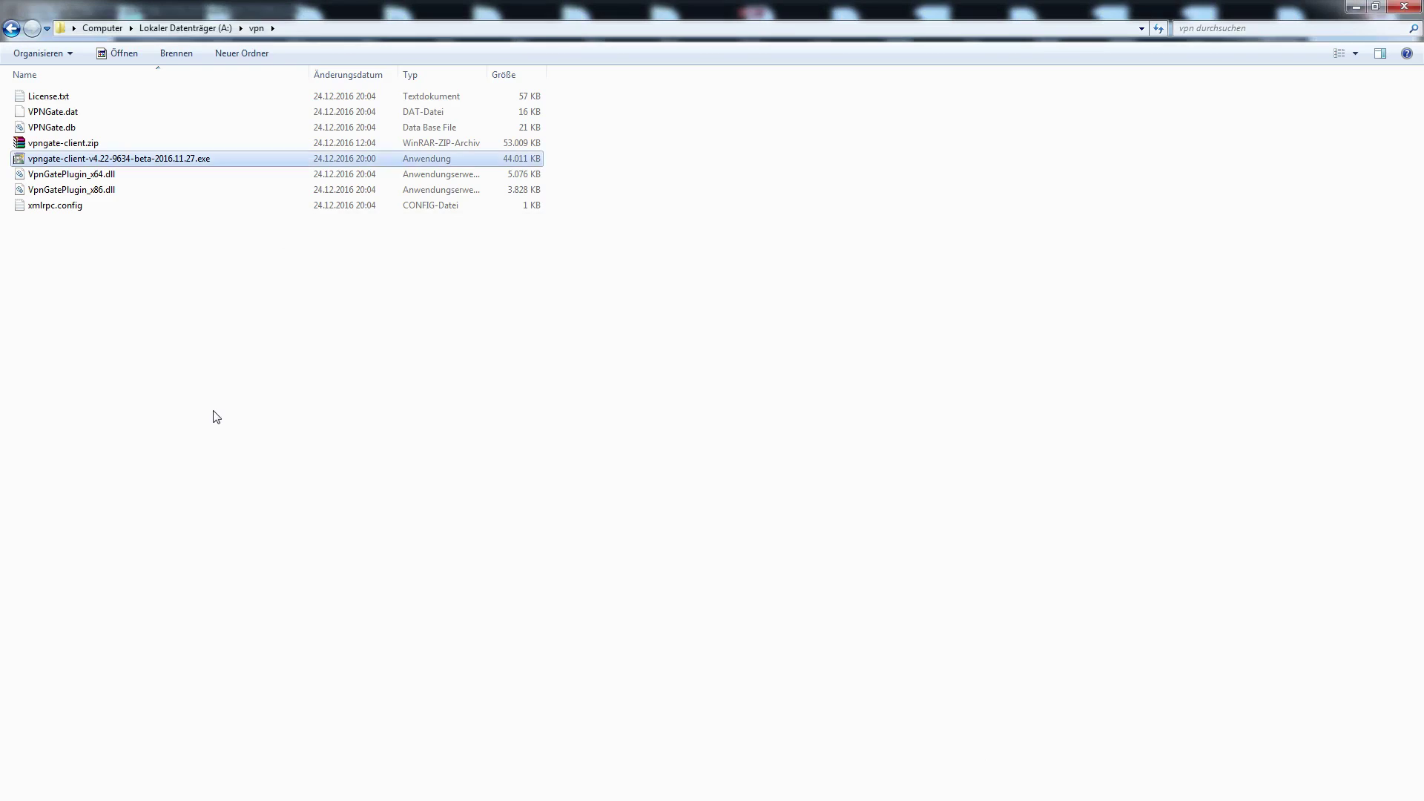
key(alt+Tab)
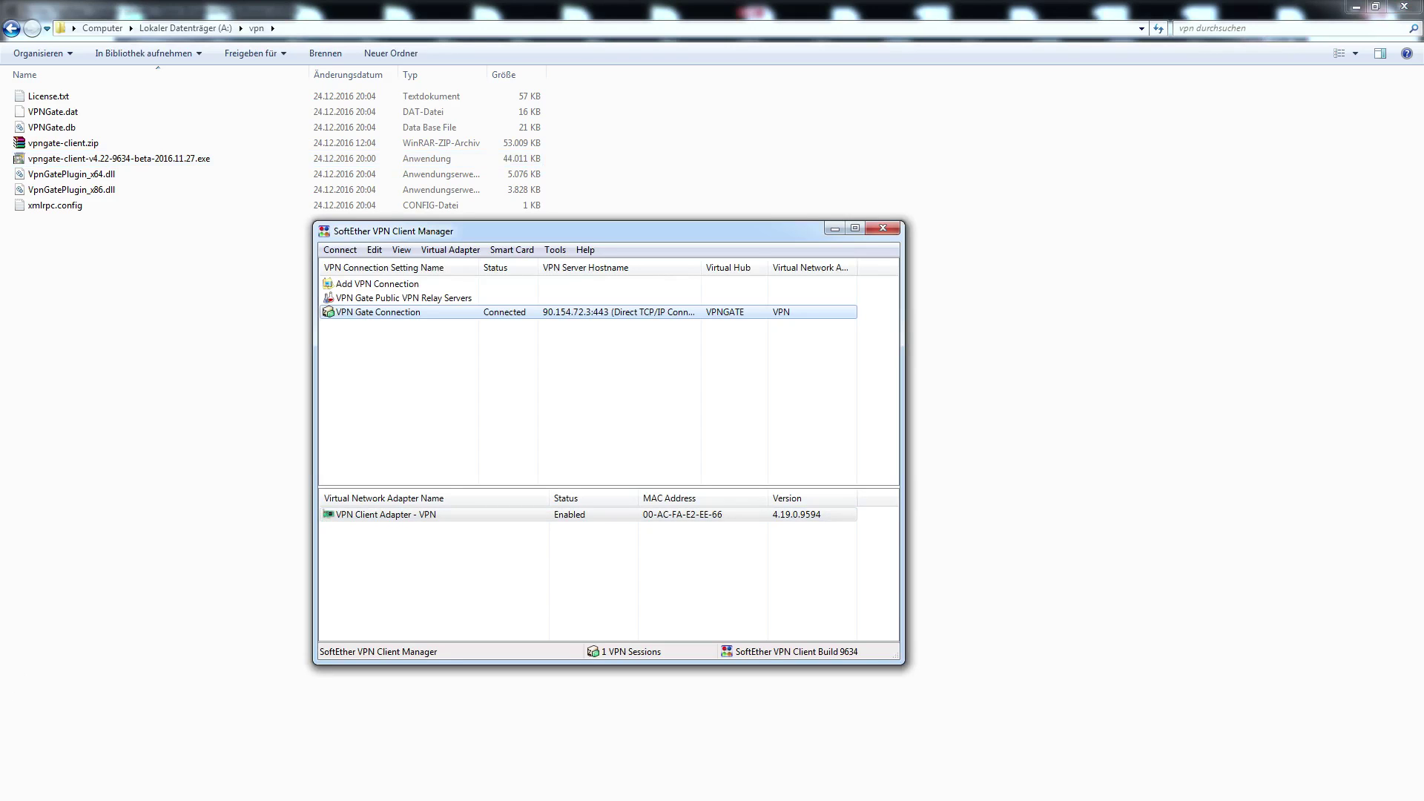
key(super)
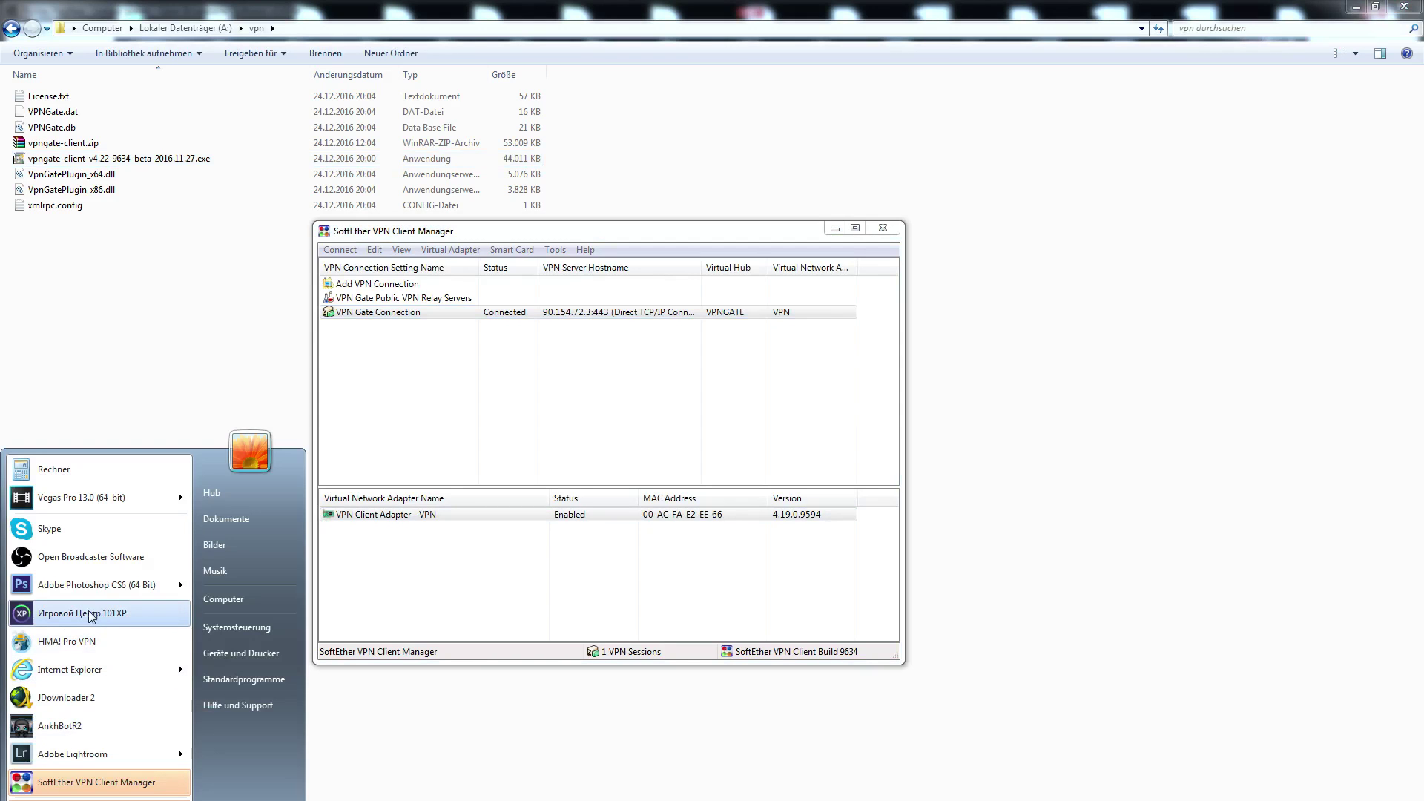
Step: Start Bless from its game page in the 101XP game centre
click(91, 616)
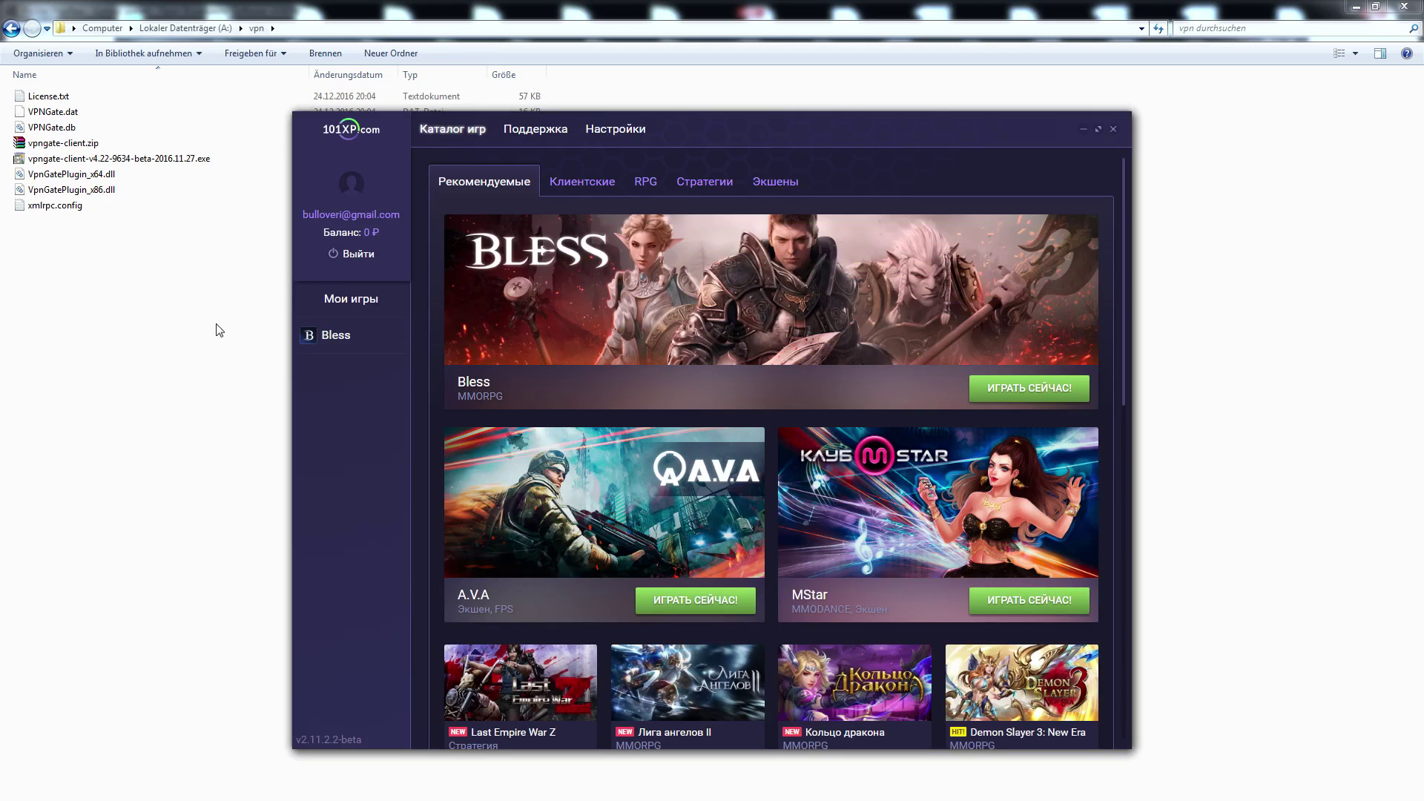
click(1031, 391)
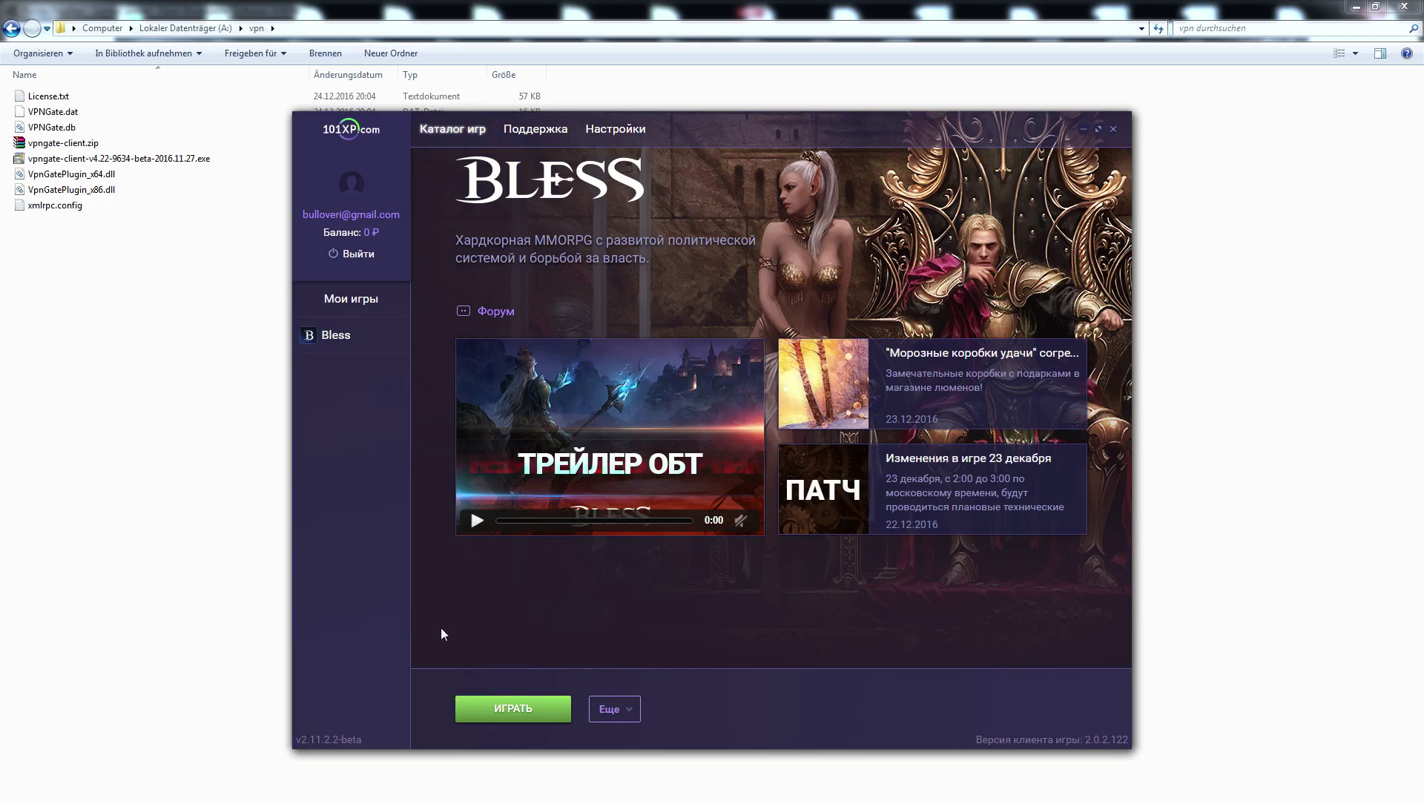
click(510, 713)
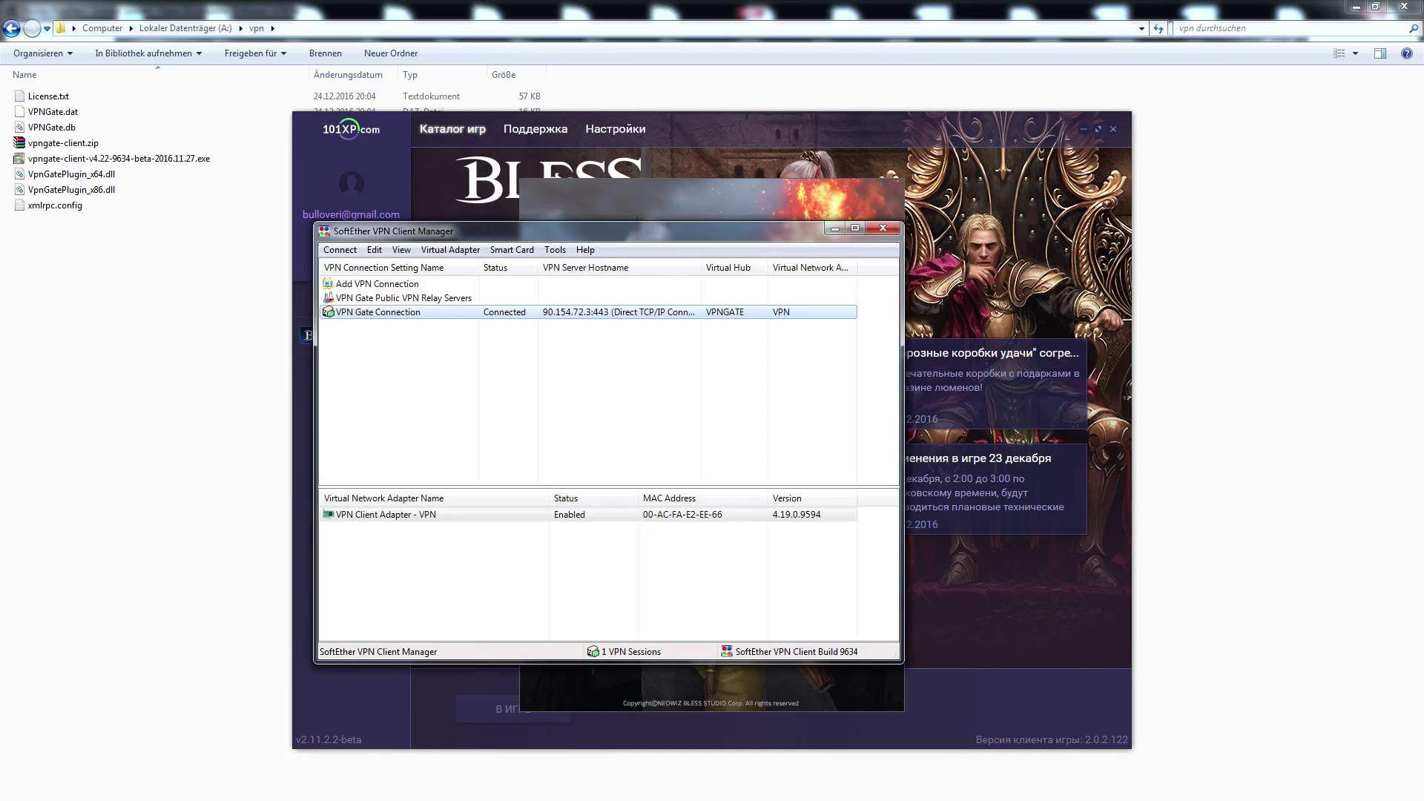
Step: Disable the VPN Client Adapter in the Manager and decline reconnecting the VPN
click(370, 520)
right_click(377, 518)
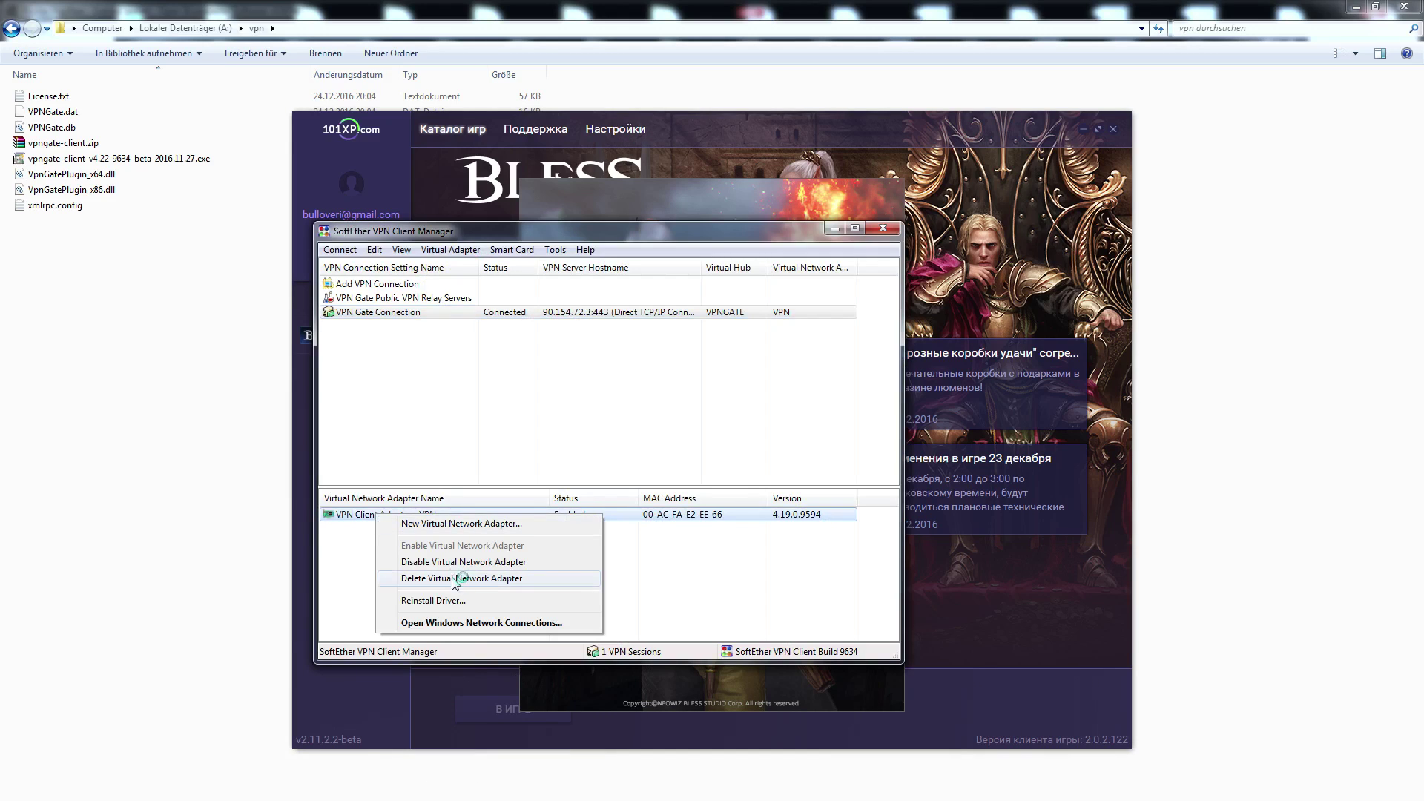
click(417, 564)
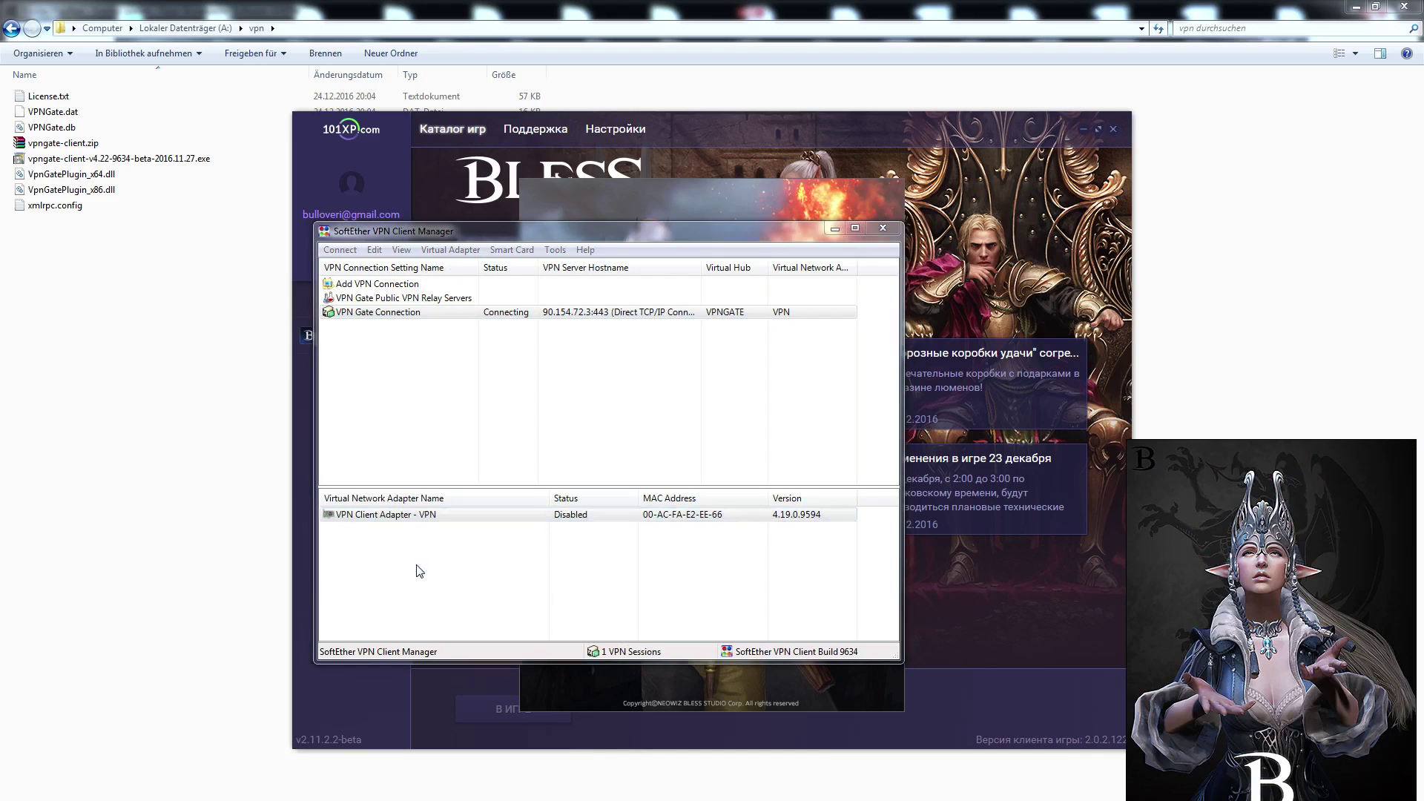
click(823, 541)
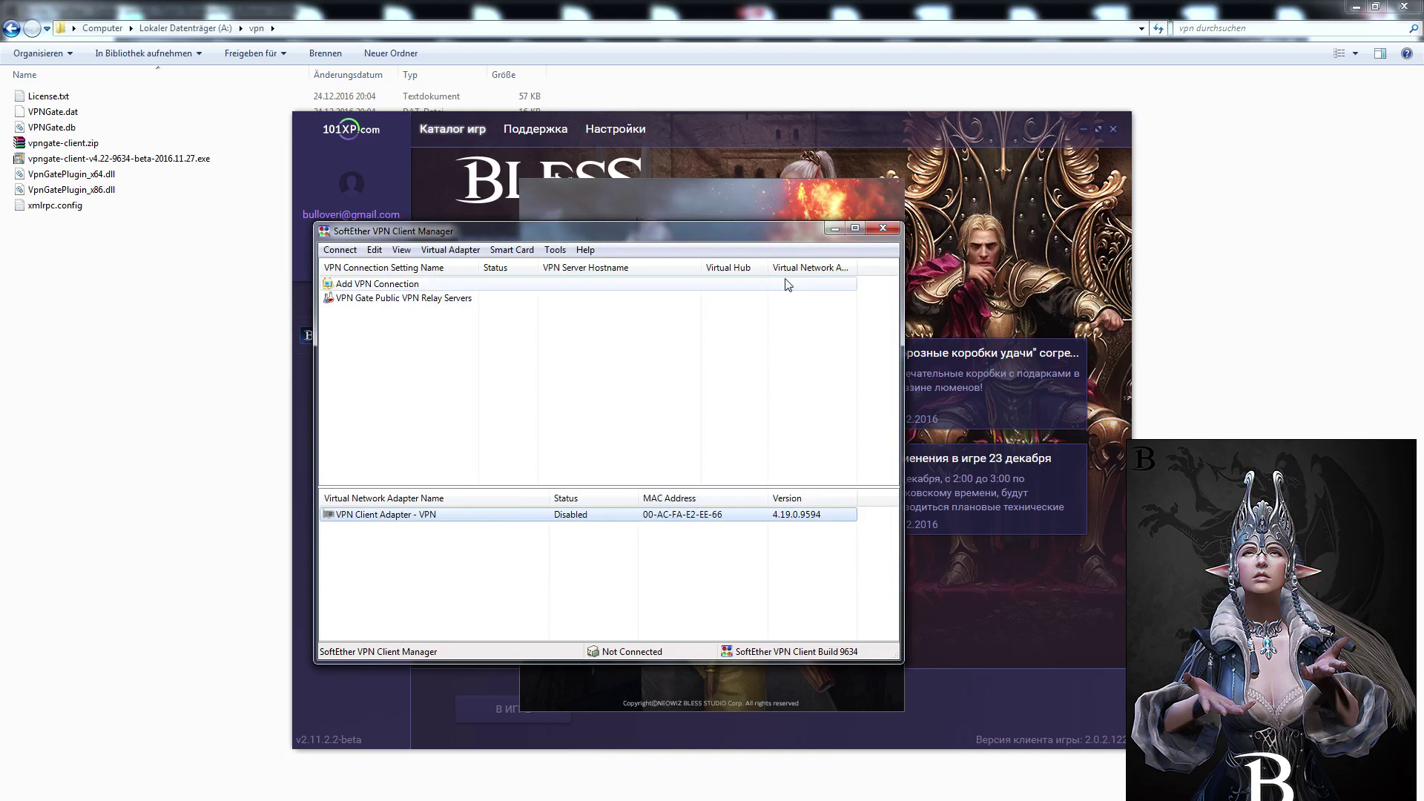
Step: Minimize the VPN Client Manager while Bless keeps loading
click(837, 230)
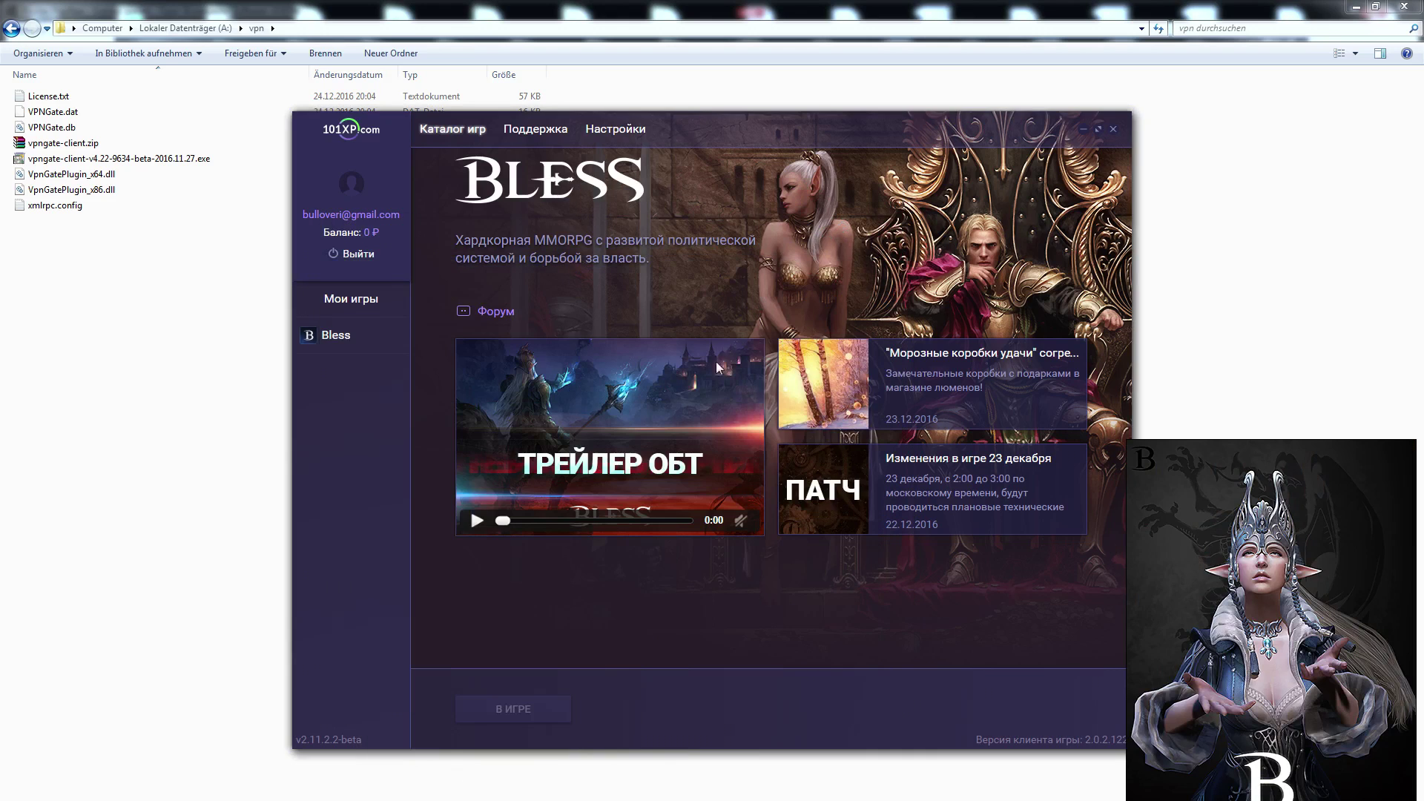